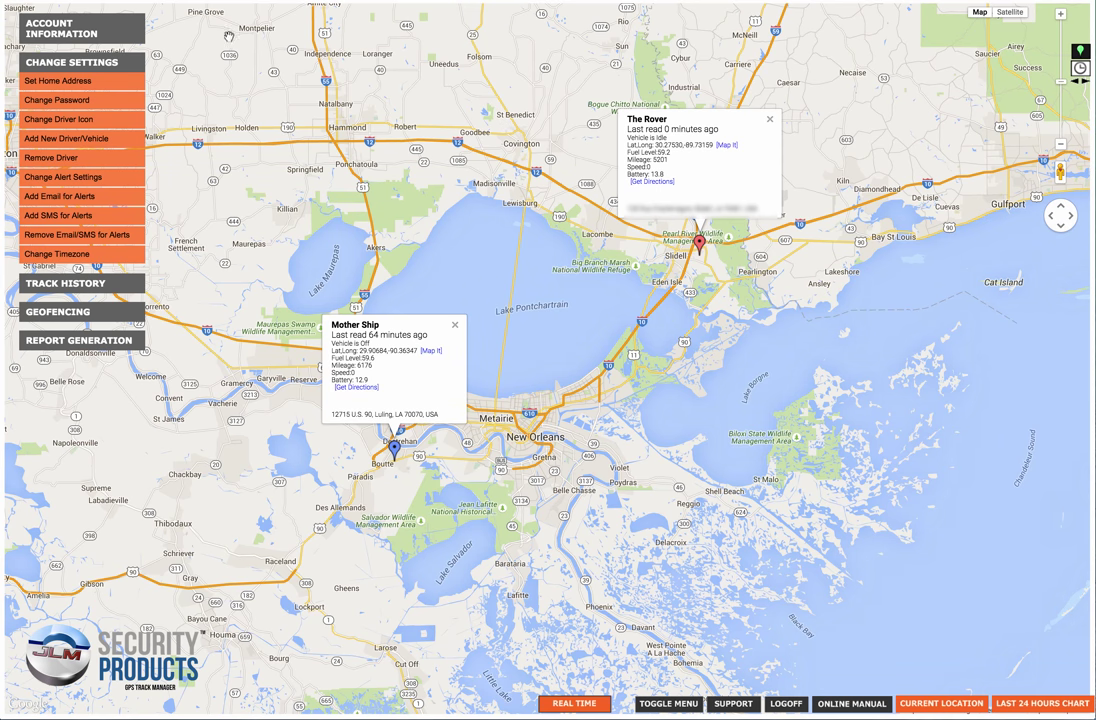
Expand Account Information and its Change Settings submenu to list the changeable settings.
click(50, 27)
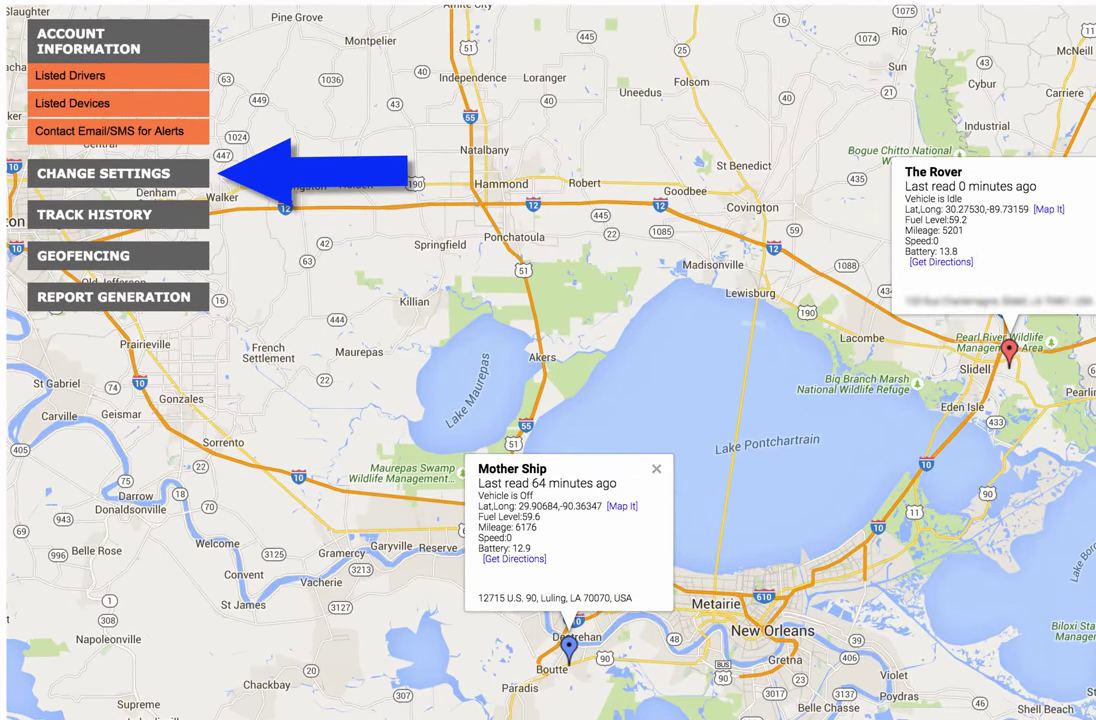
click(150, 173)
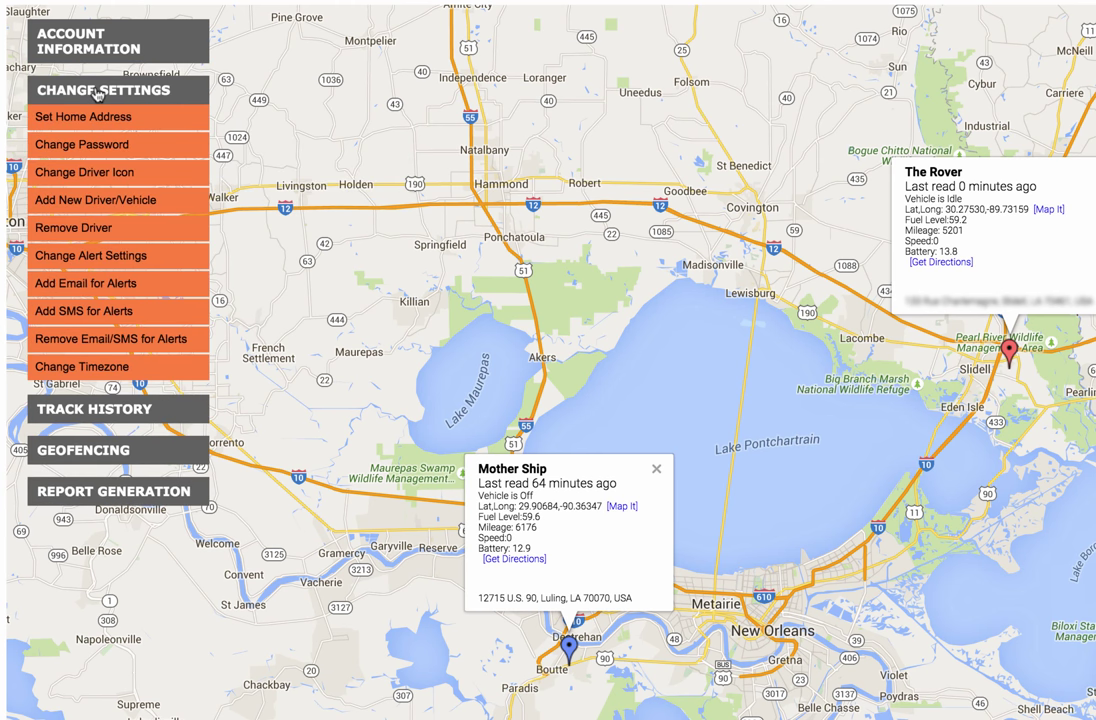
click(87, 262)
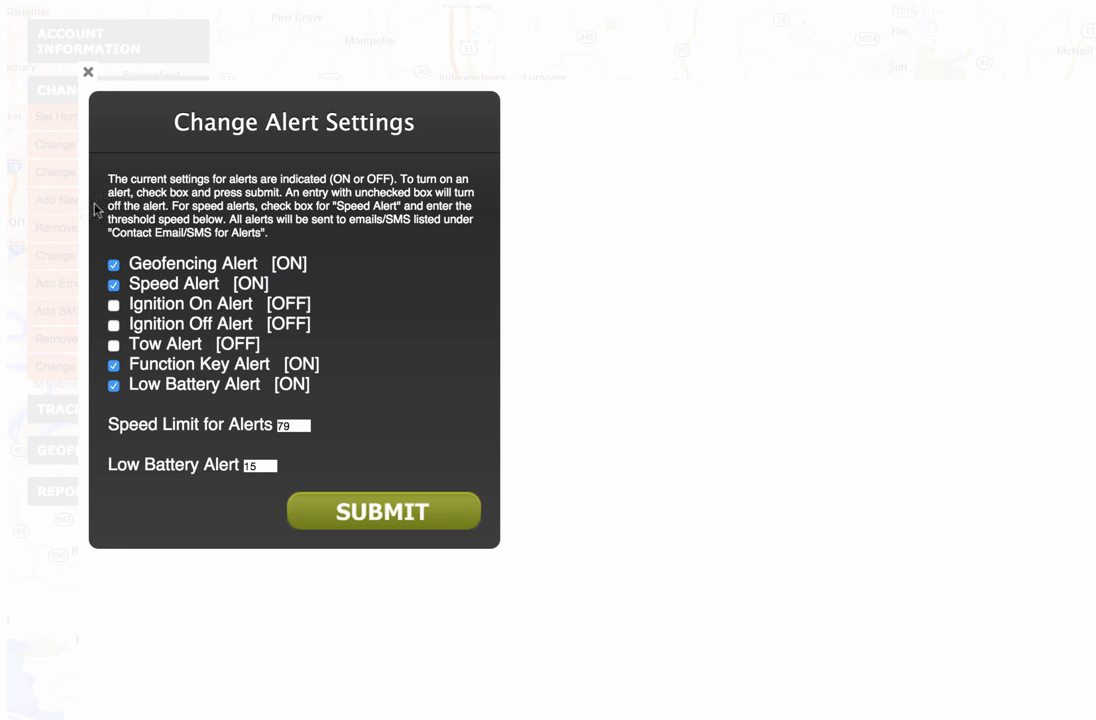
click(113, 265)
click(113, 265)
click(88, 74)
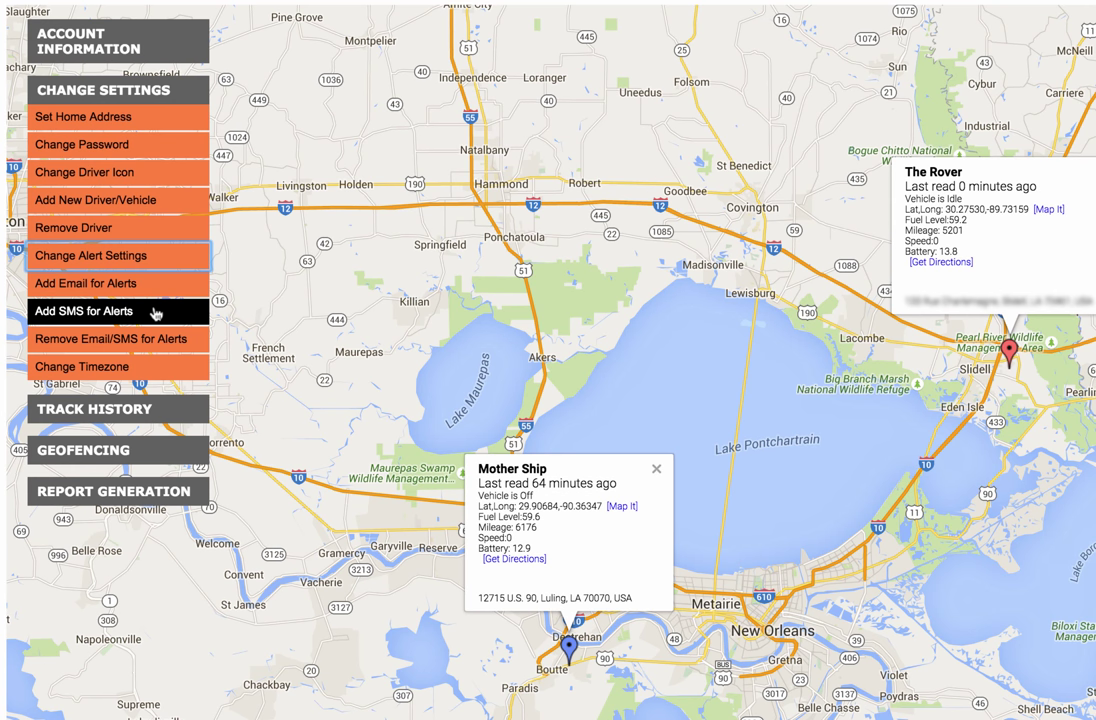
Add an SMS alert contact with a 10-digit phone number and ATT as the carrier.
click(121, 312)
click(190, 252)
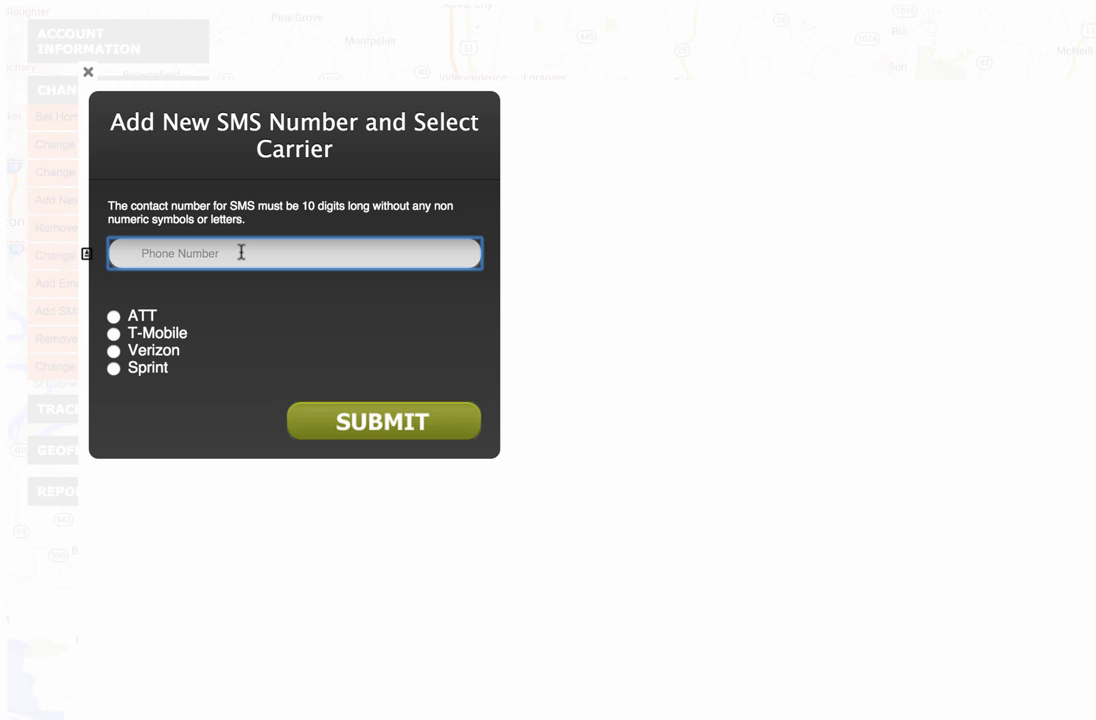
text(1234567890)
click(113, 317)
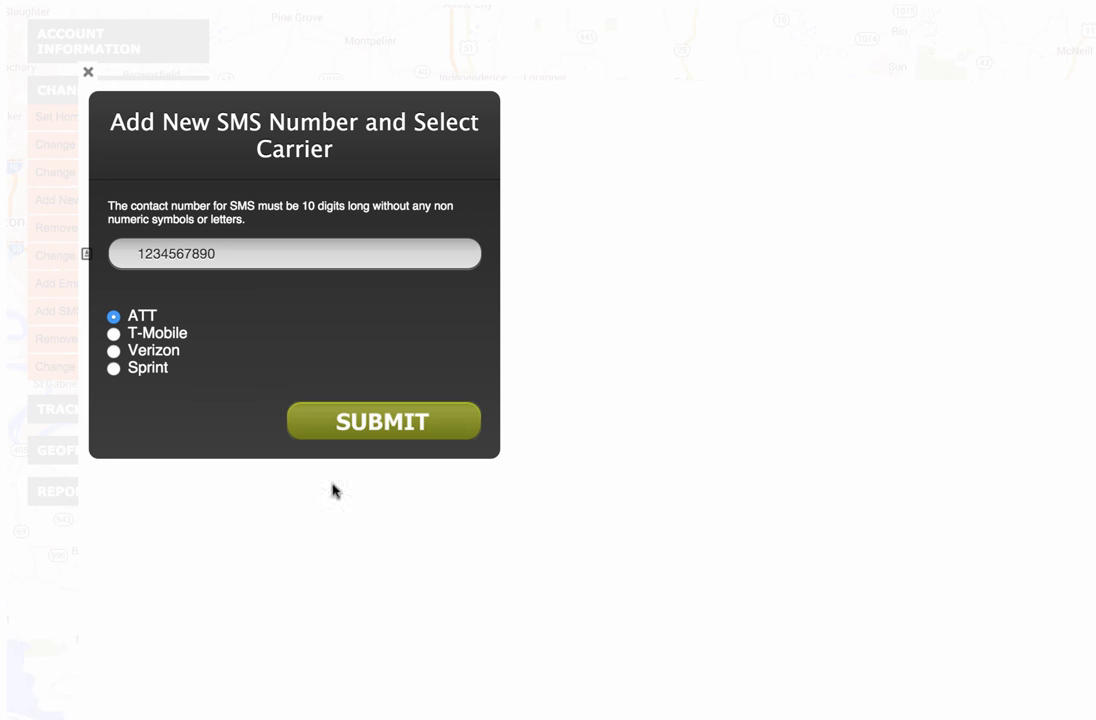
click(372, 428)
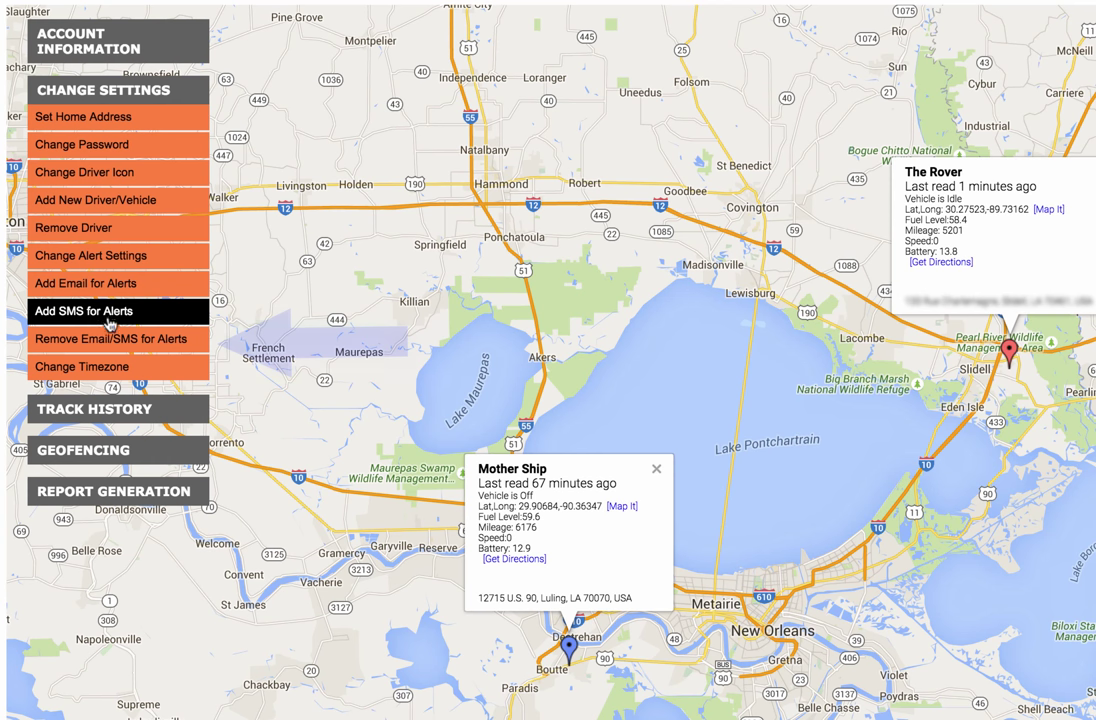
click(74, 340)
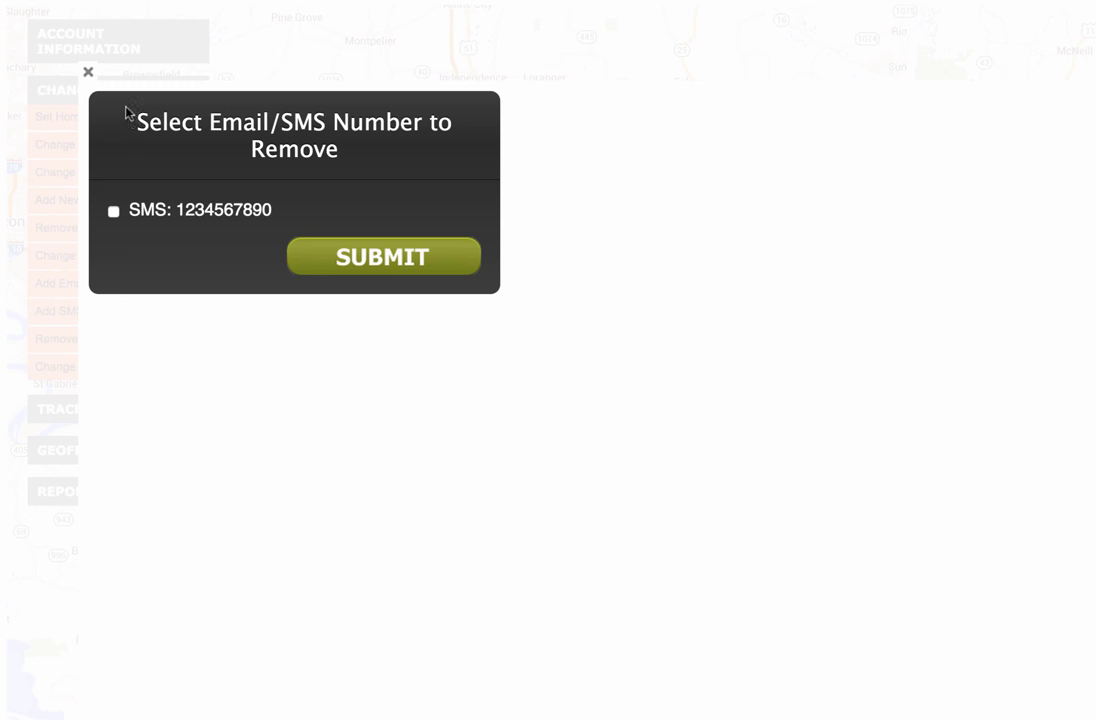
drag(176, 209, 227, 193)
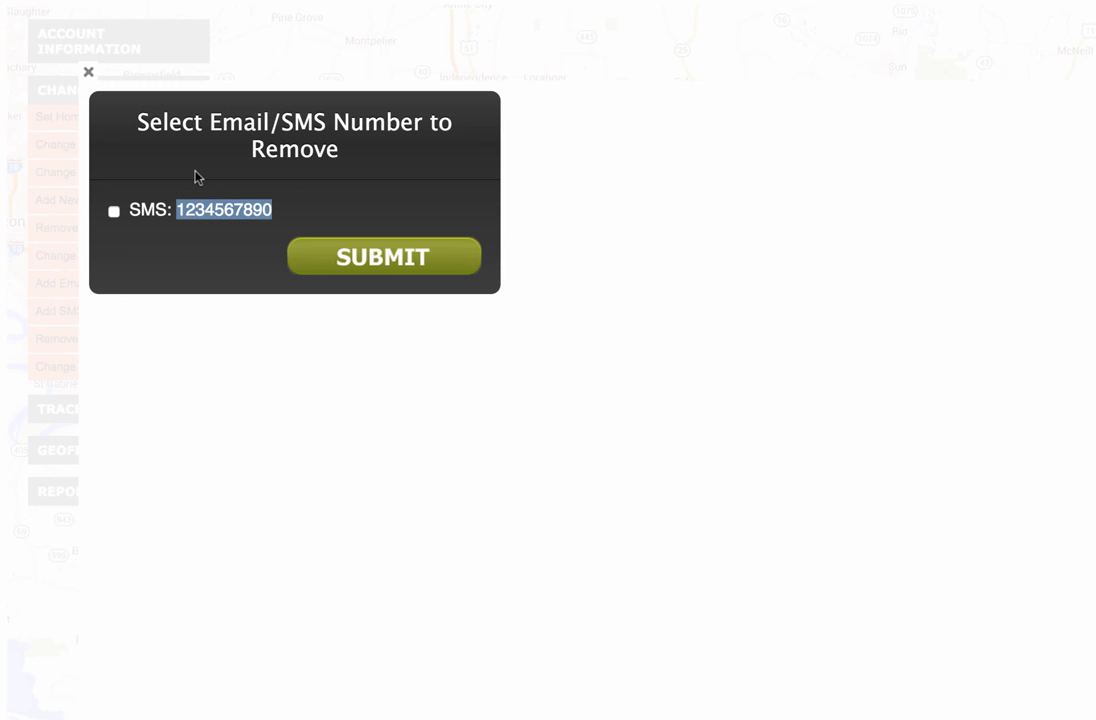
click(88, 71)
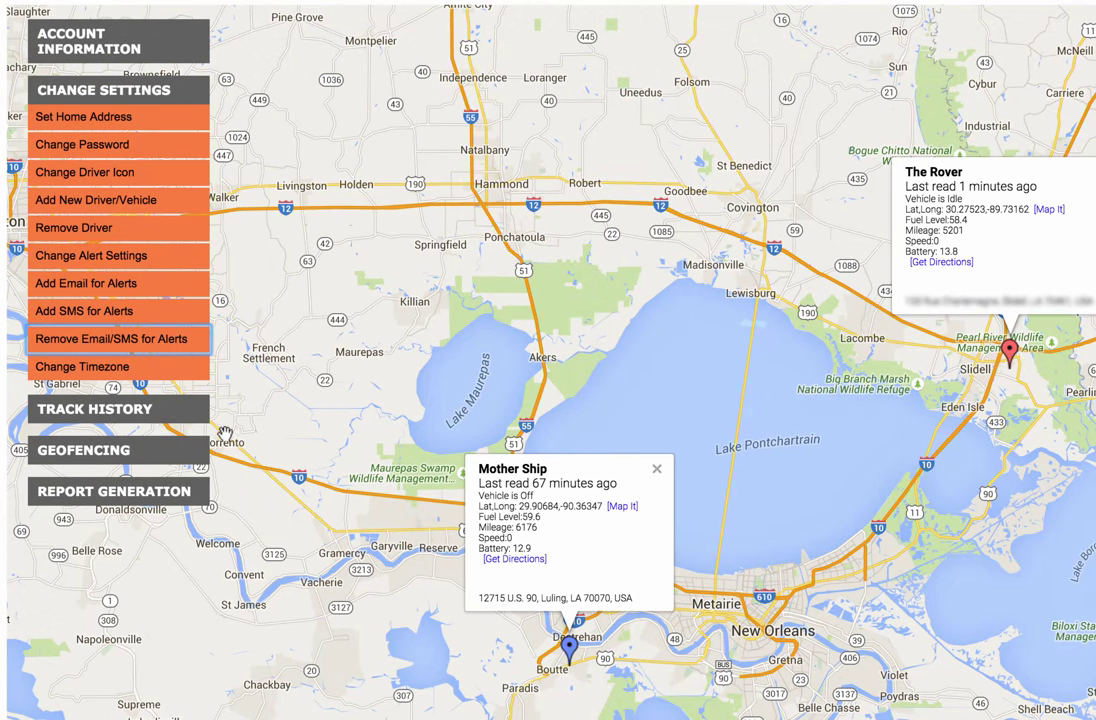
Show the Geofencing menu options.
click(140, 450)
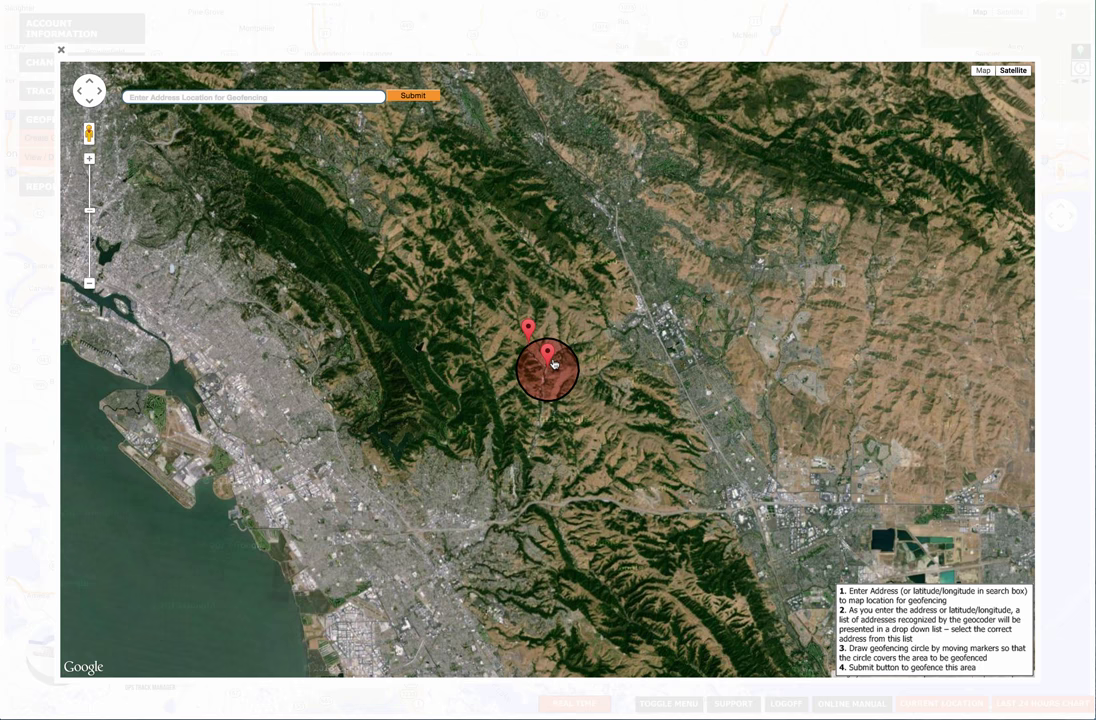
Search the street address and pick the Chatham, MA suggestion as the geofence location.
click(150, 97)
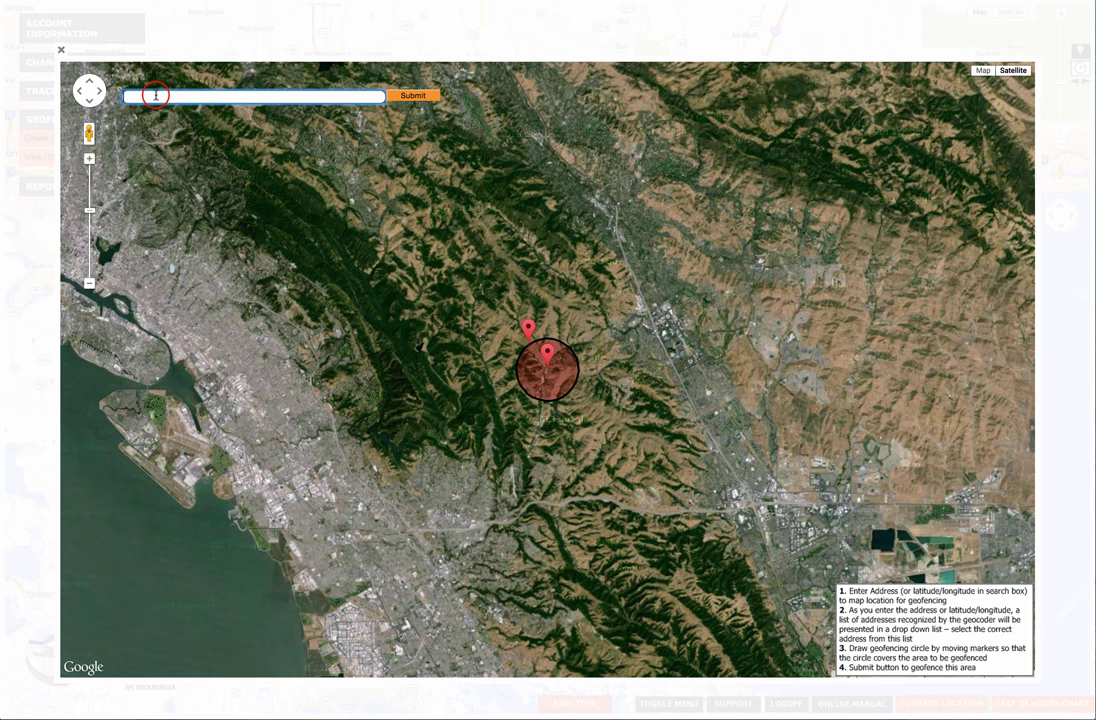
text(123 main st)
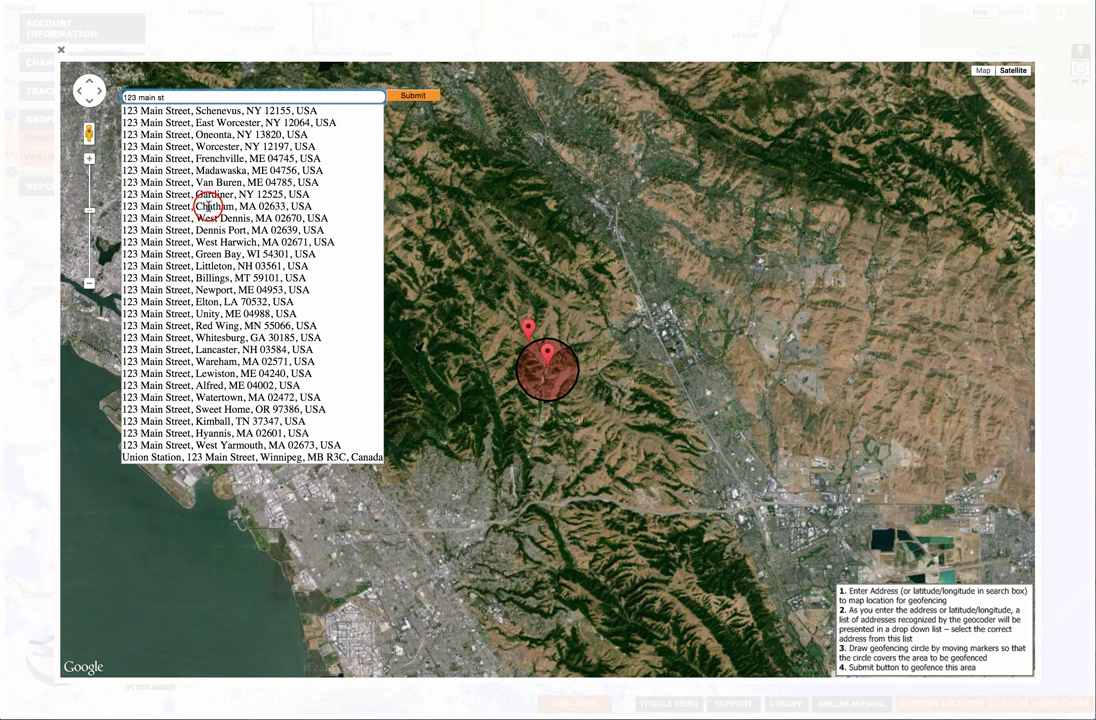
click(207, 205)
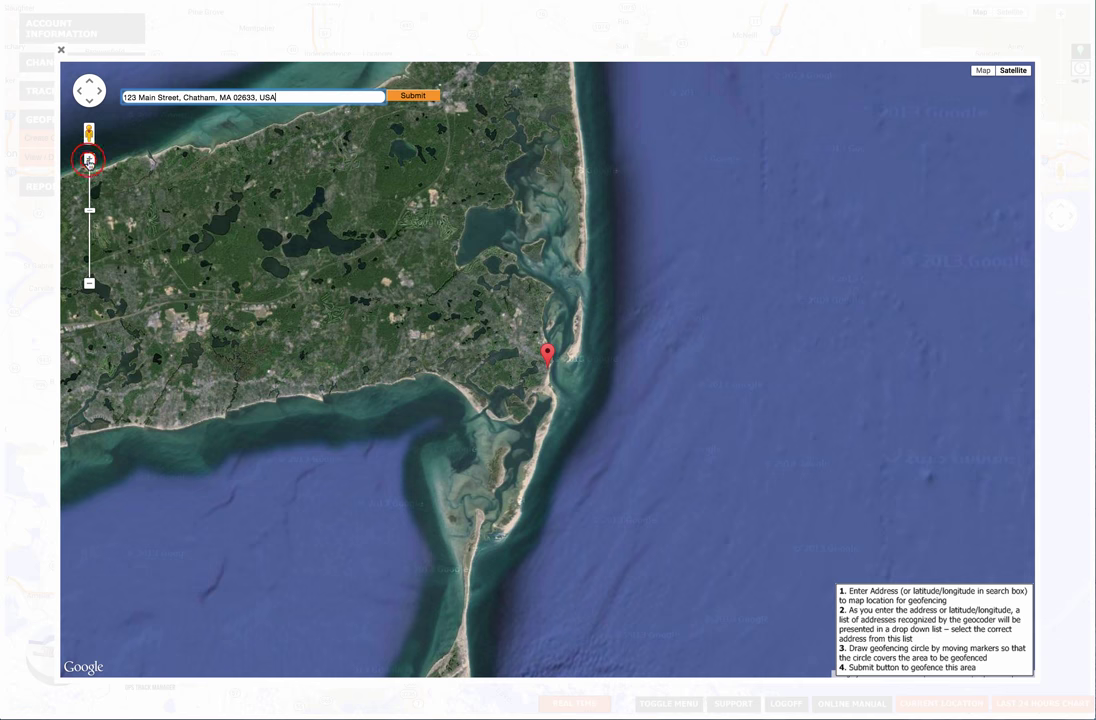
Zoom in on the Chatham marker and draw a geofence circle out from it.
click(89, 159)
click(89, 159)
click(89, 159)
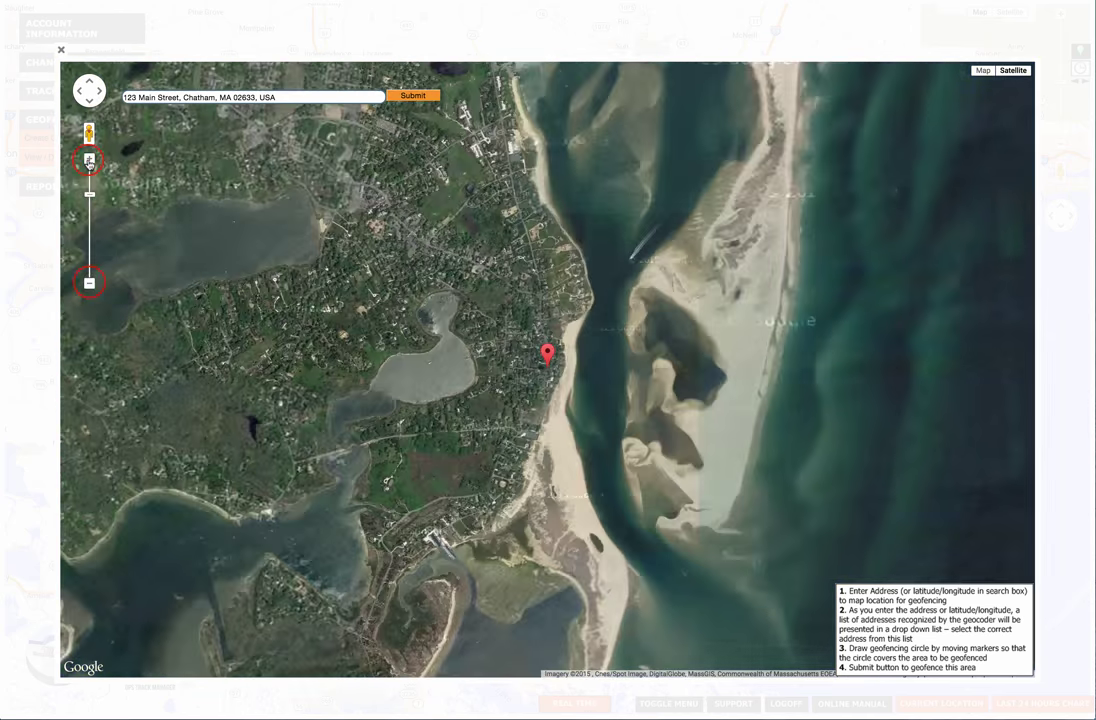
click(89, 283)
click(89, 283)
click(89, 159)
click(89, 159)
click(89, 159)
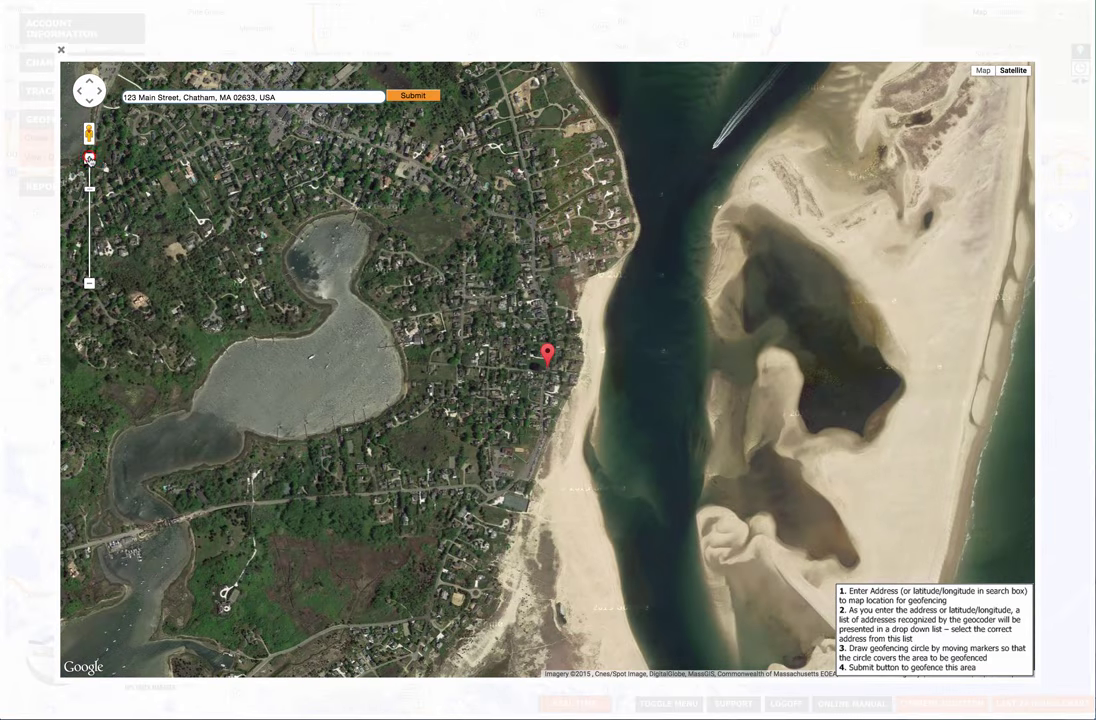
click(89, 159)
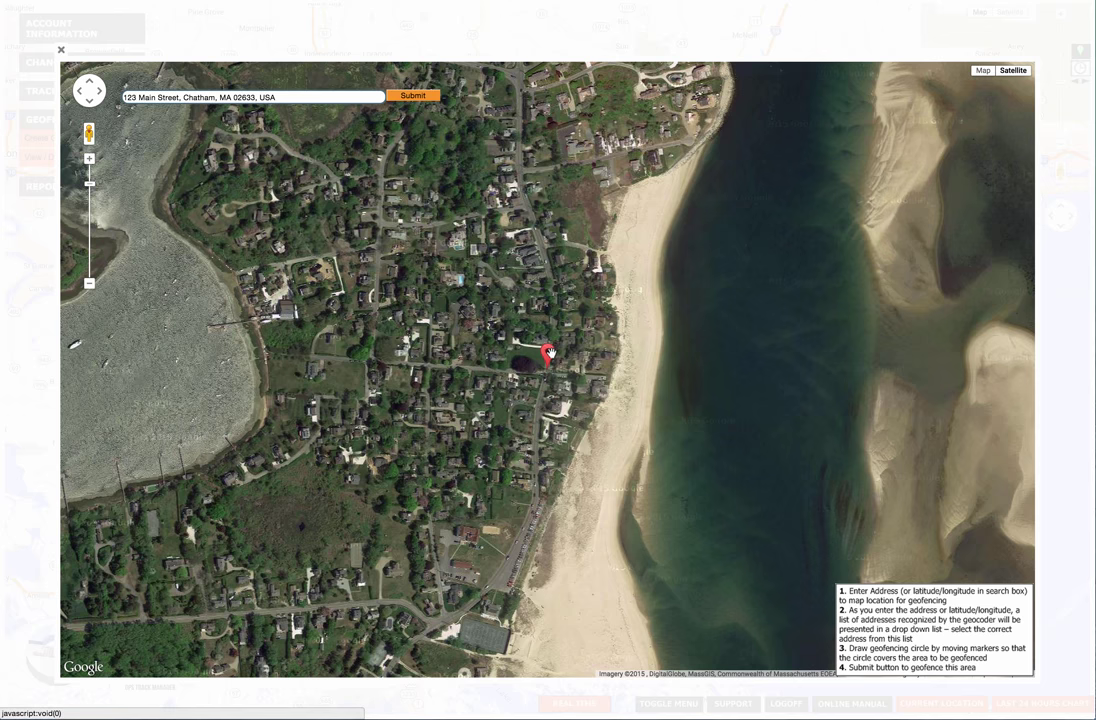
mouse_move(548, 354)
mouse_down()
mouse_move(665, 249)
mouse_move(745, 205)
mouse_up()
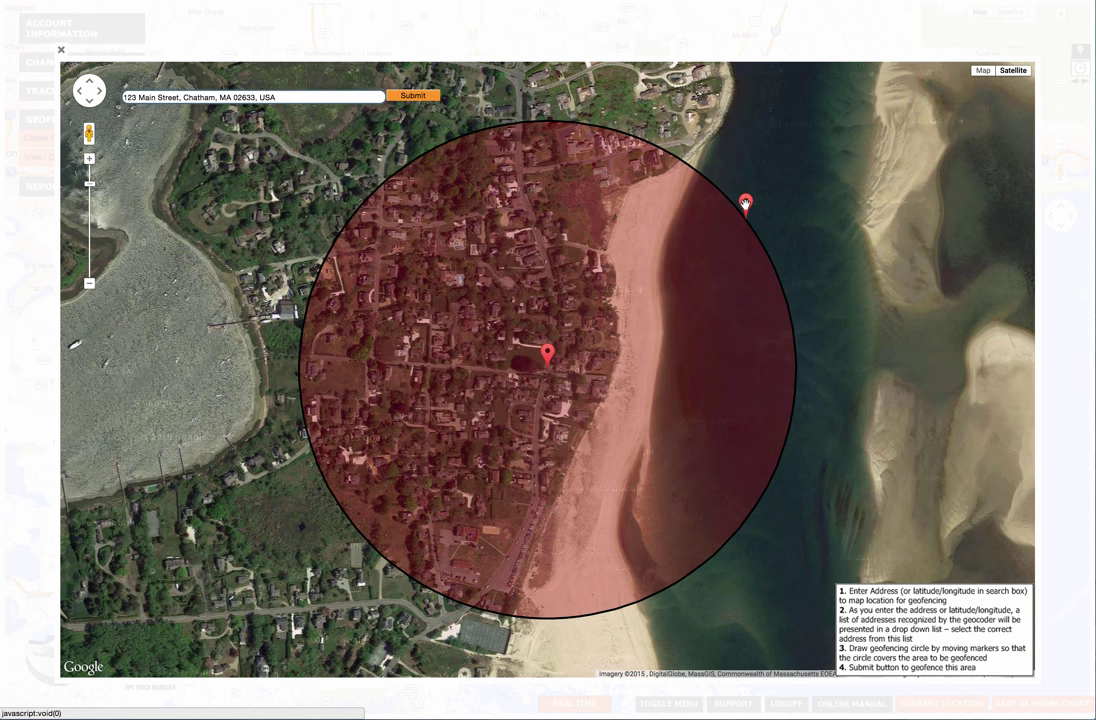
Shift the circle's centre west, enlarge it to the channel, and submit the geofence.
mouse_move(545, 355)
mouse_down()
mouse_move(386, 345)
mouse_move(366, 365)
mouse_up()
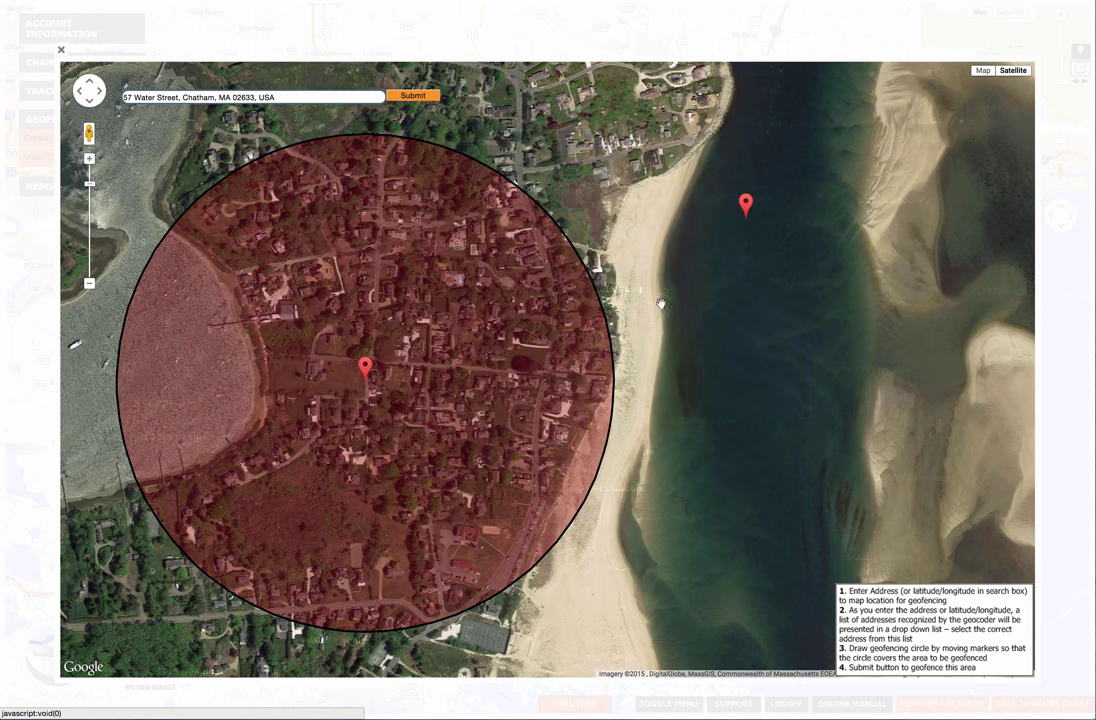
mouse_move(747, 204)
mouse_down()
mouse_move(772, 174)
mouse_move(714, 205)
mouse_up()
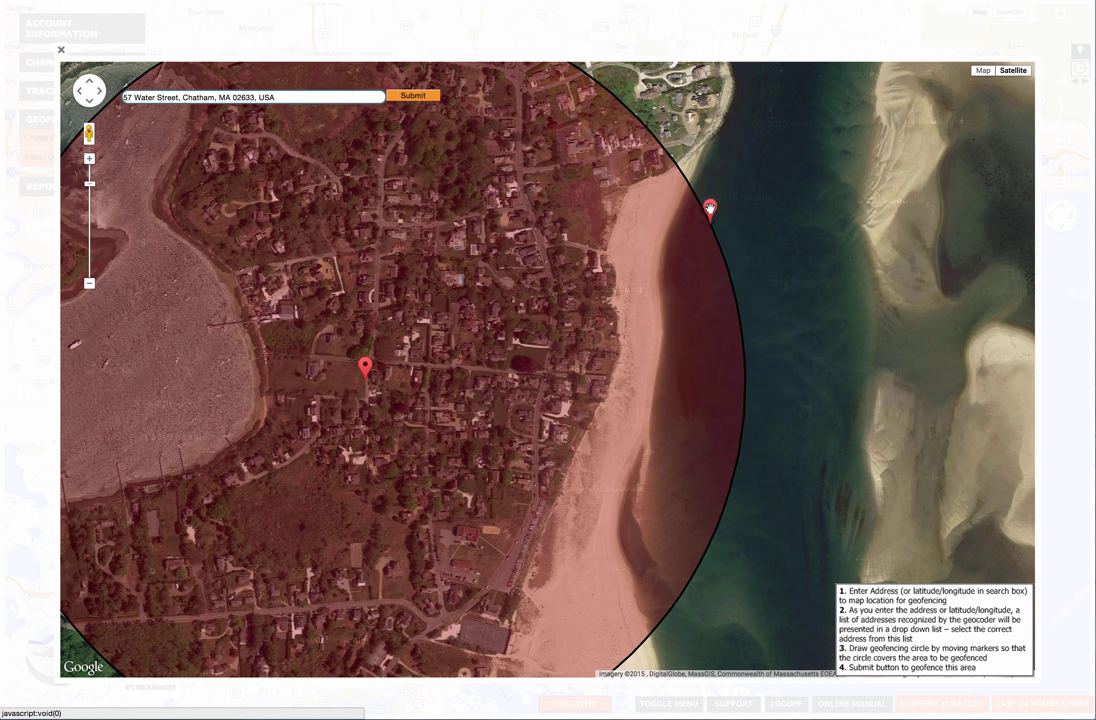
click(88, 282)
click(88, 282)
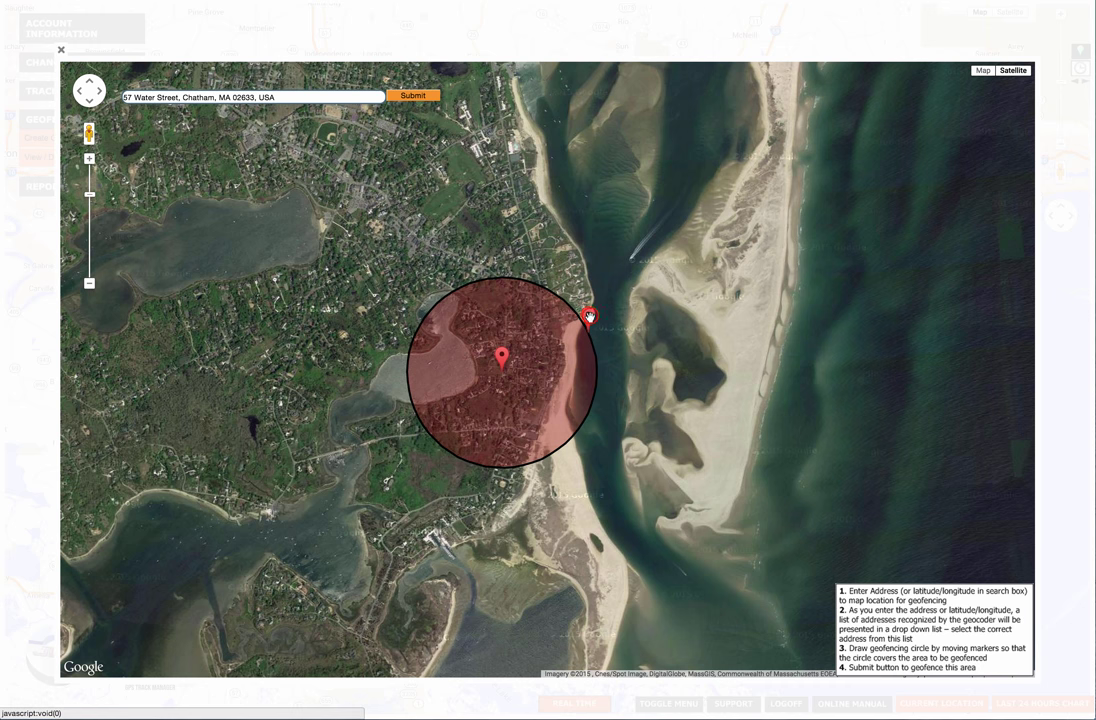
drag(588, 316, 607, 303)
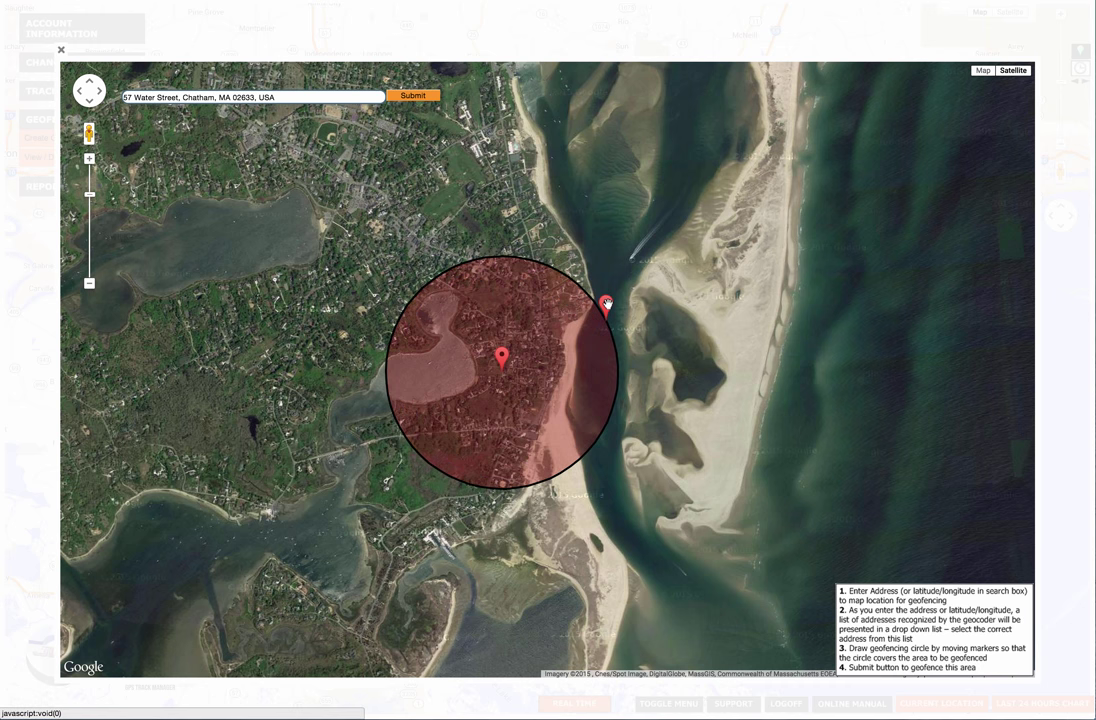
click(413, 96)
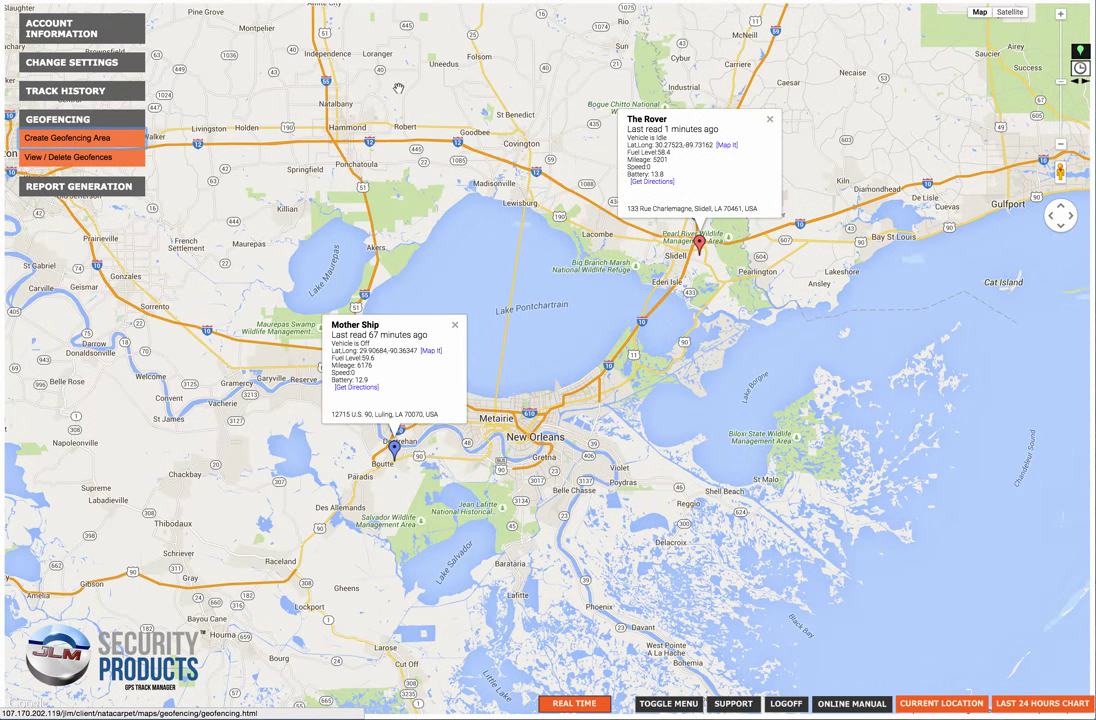
View the saved Chatham geofence, close the viewer, and start a new geofencing area.
click(68, 158)
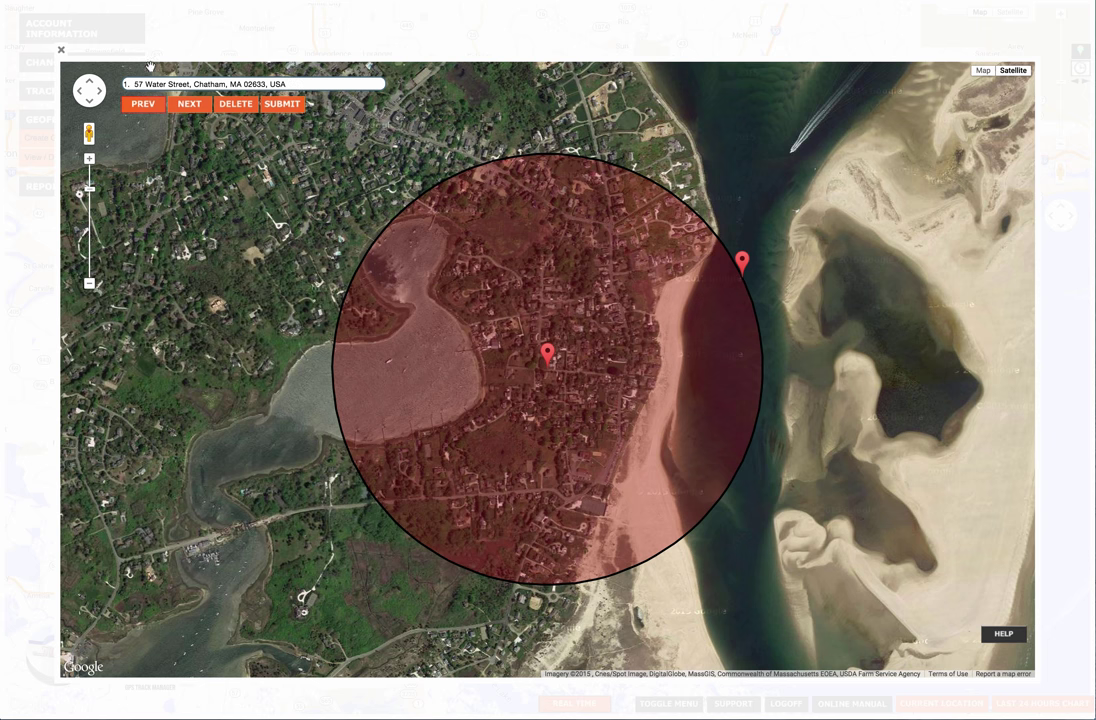
click(61, 50)
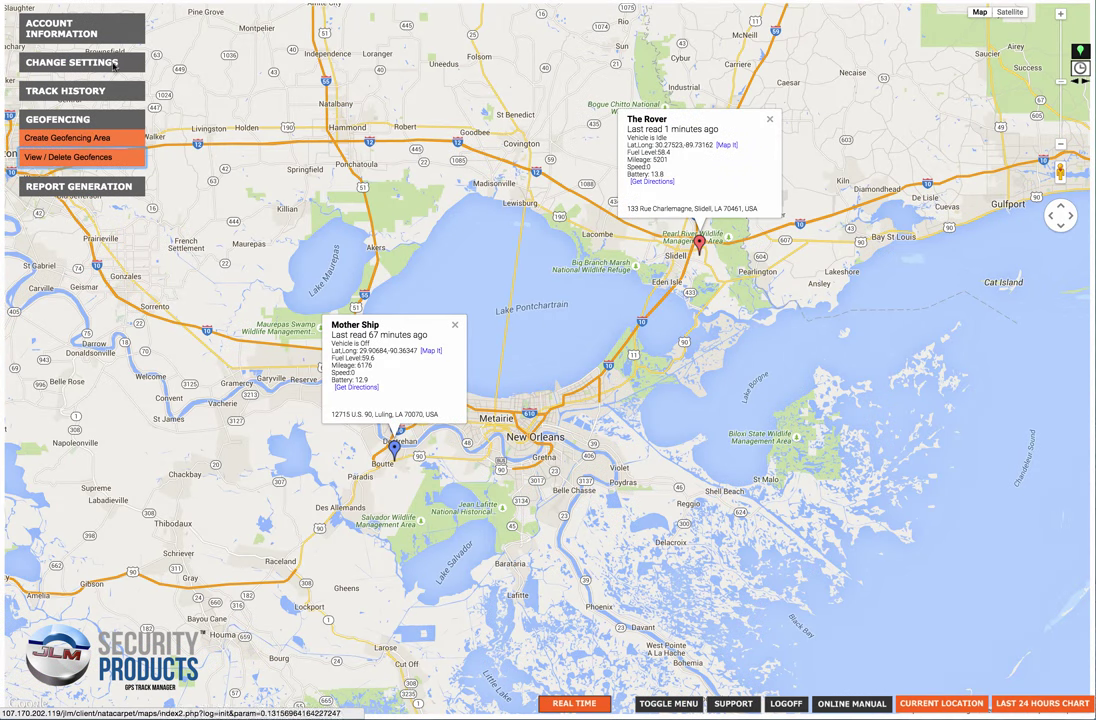
click(66, 142)
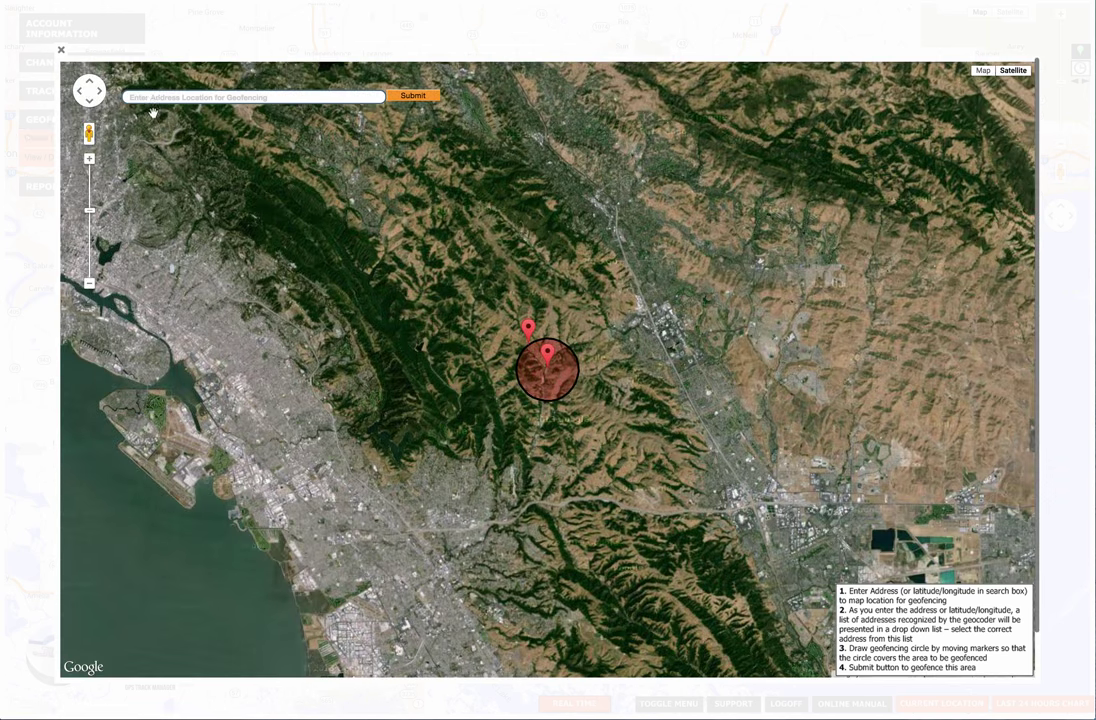
Search for the Pennsylvania Avenue address and select the Charleston, WV suggestion.
click(288, 98)
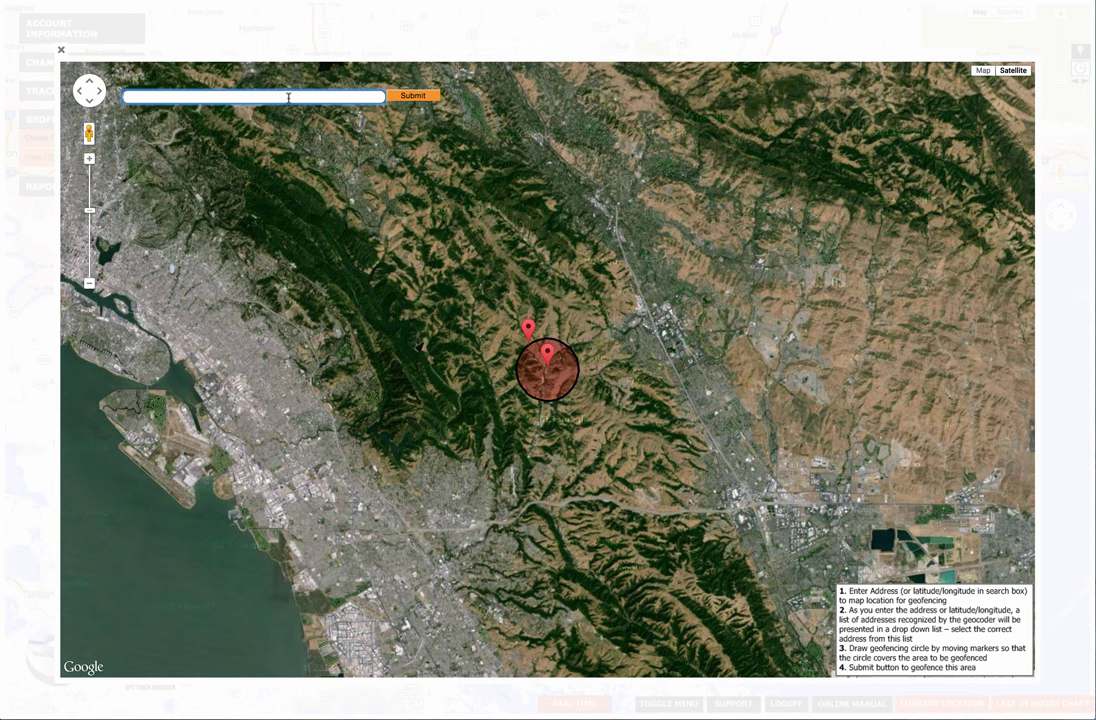
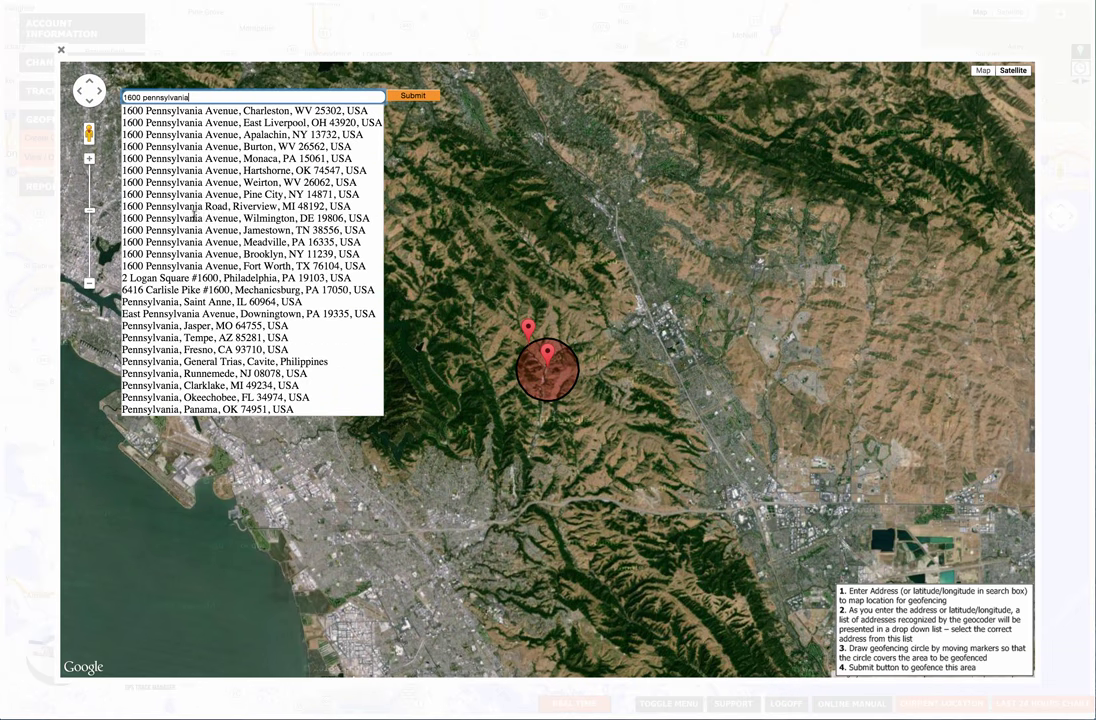
click(243, 111)
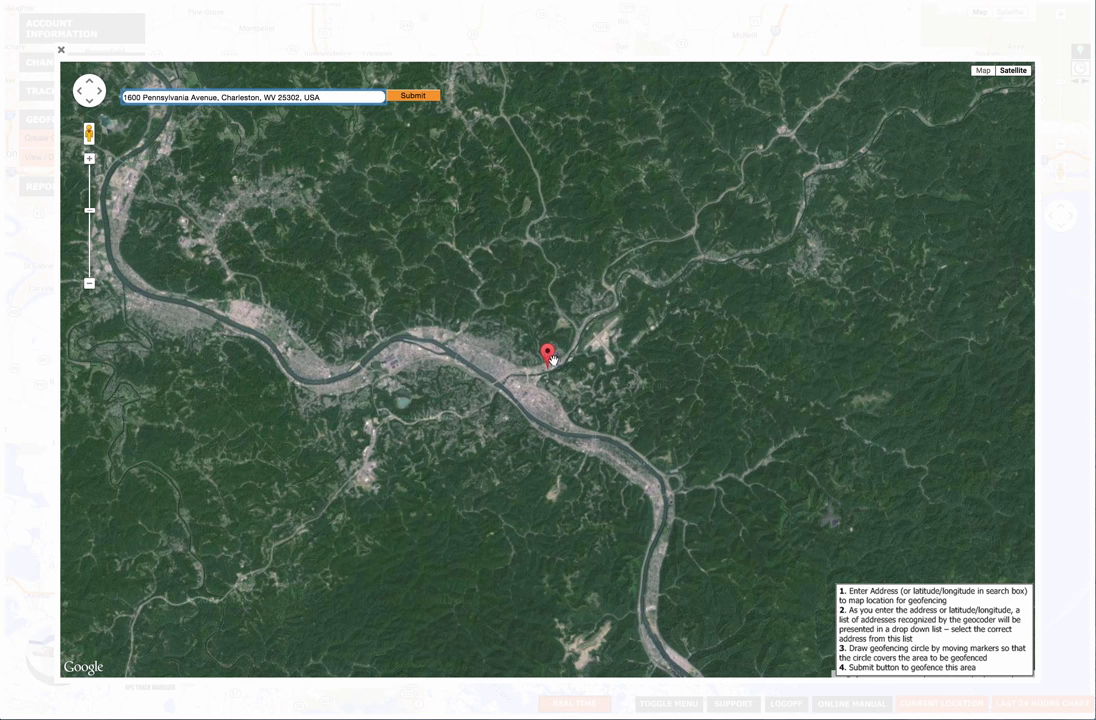
Draw a geofence circle around the Charleston location, shrink it slightly, and submit it.
click(553, 348)
drag(553, 346, 616, 313)
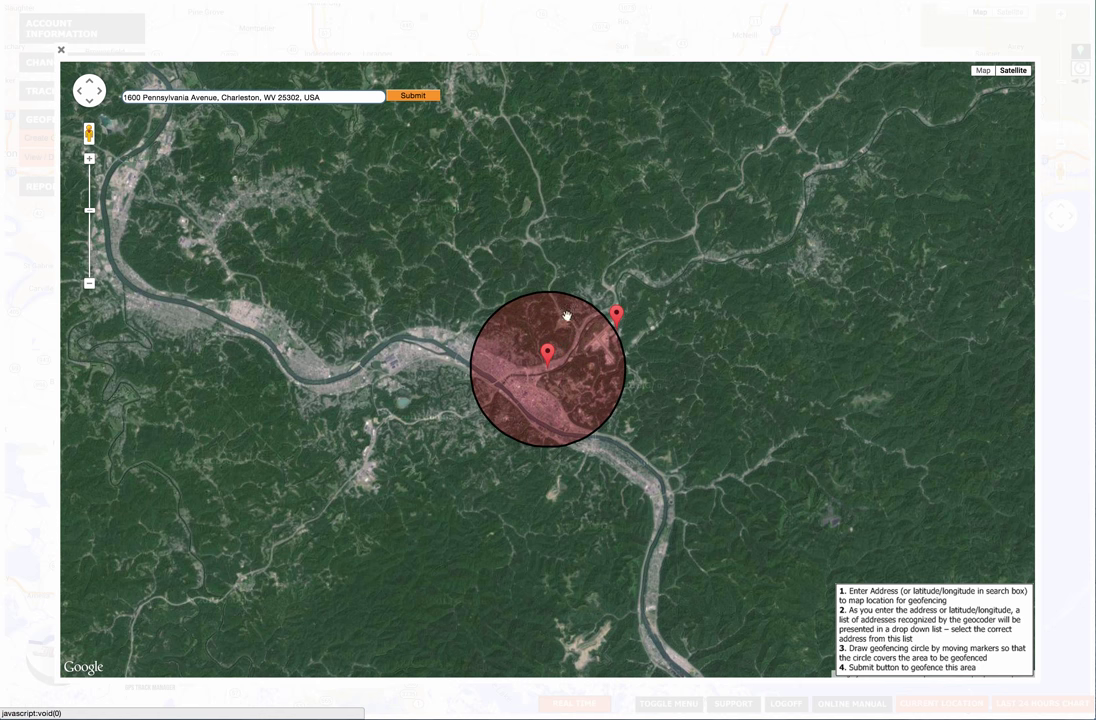
click(88, 159)
click(88, 159)
click(88, 159)
drag(88, 159, 86, 281)
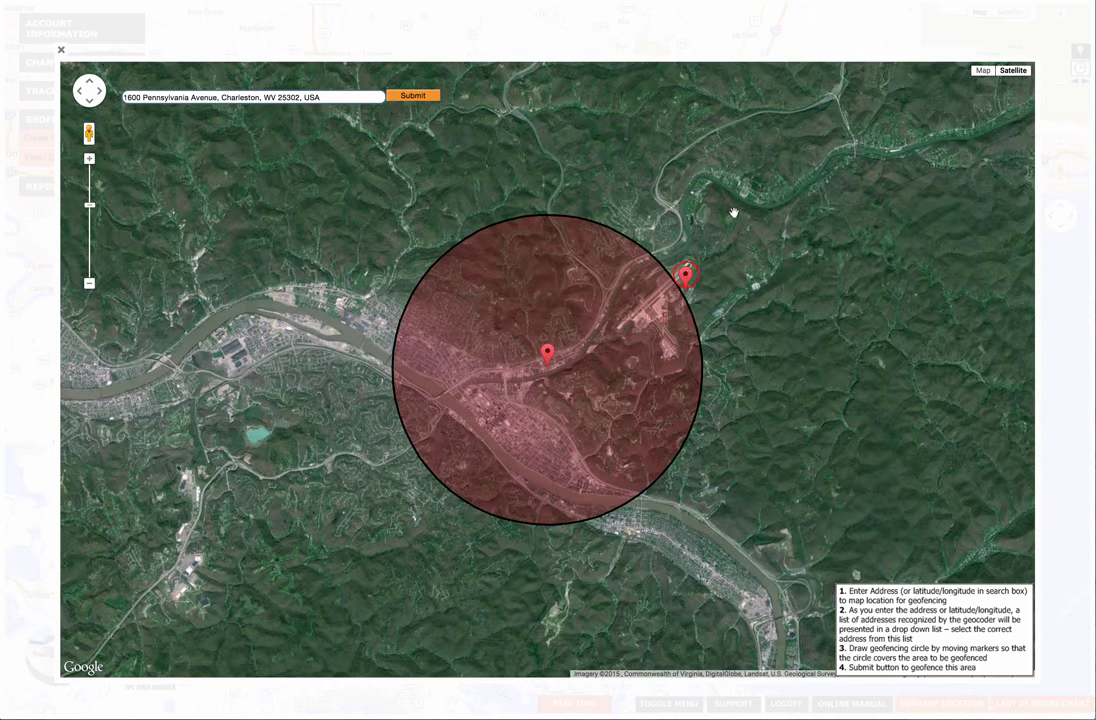
drag(686, 275, 607, 323)
click(89, 158)
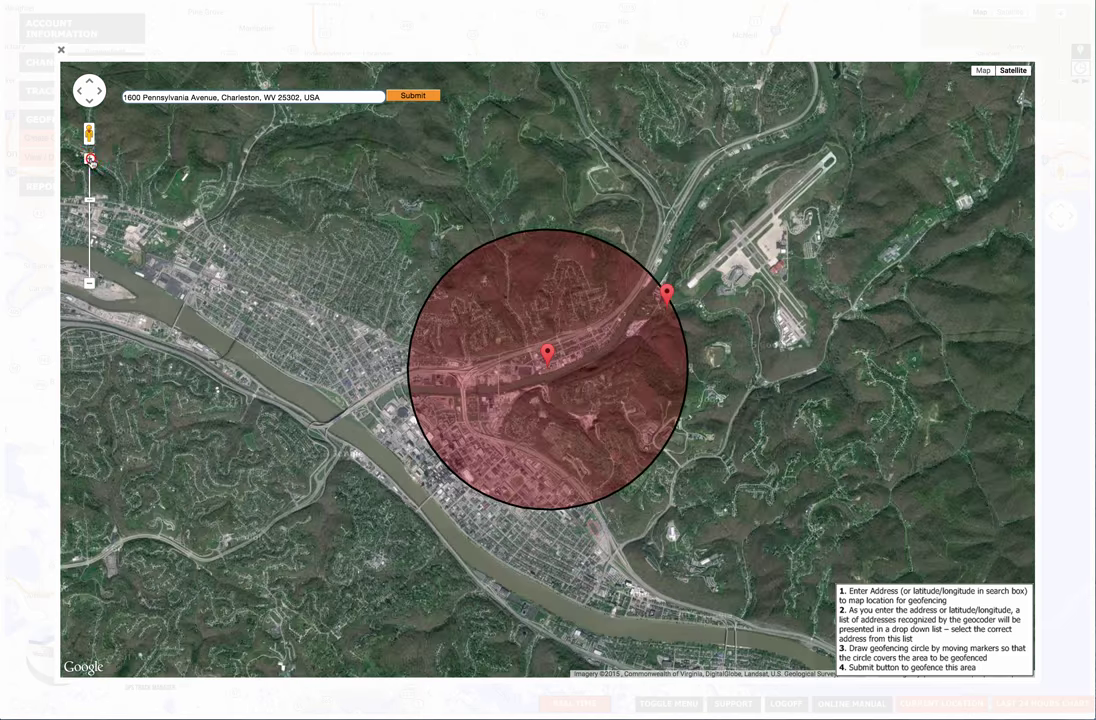
click(89, 158)
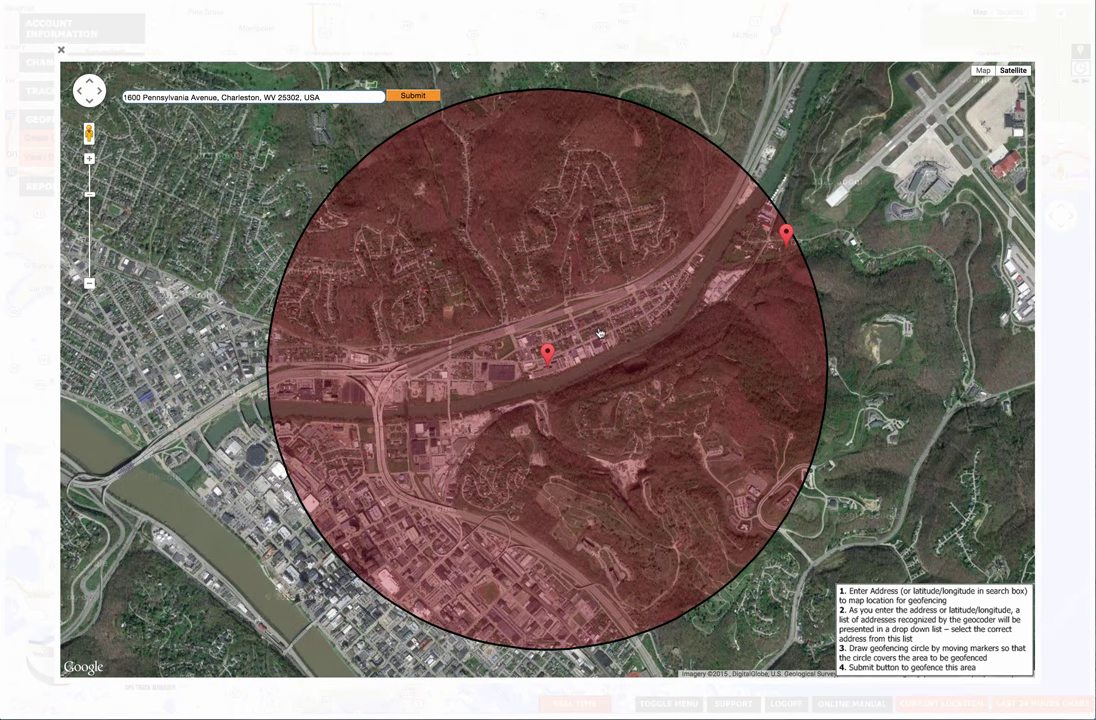
click(411, 96)
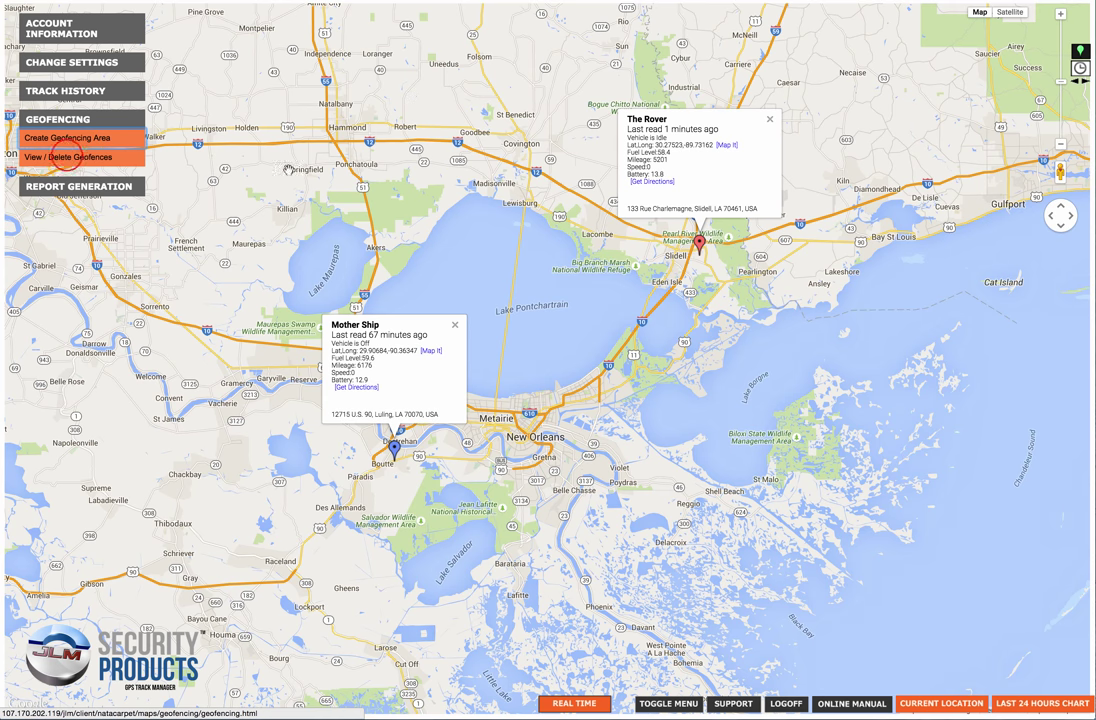
Mark the Charleston and Chatham geofences for deletion and submit the deletion.
click(66, 157)
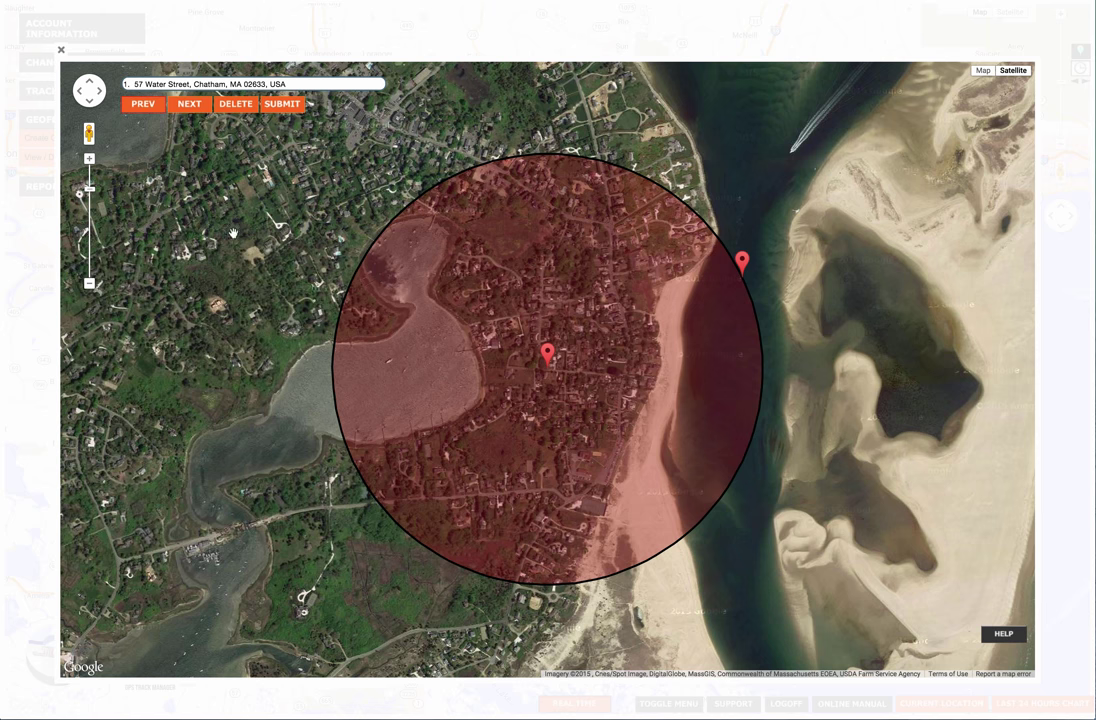
click(190, 104)
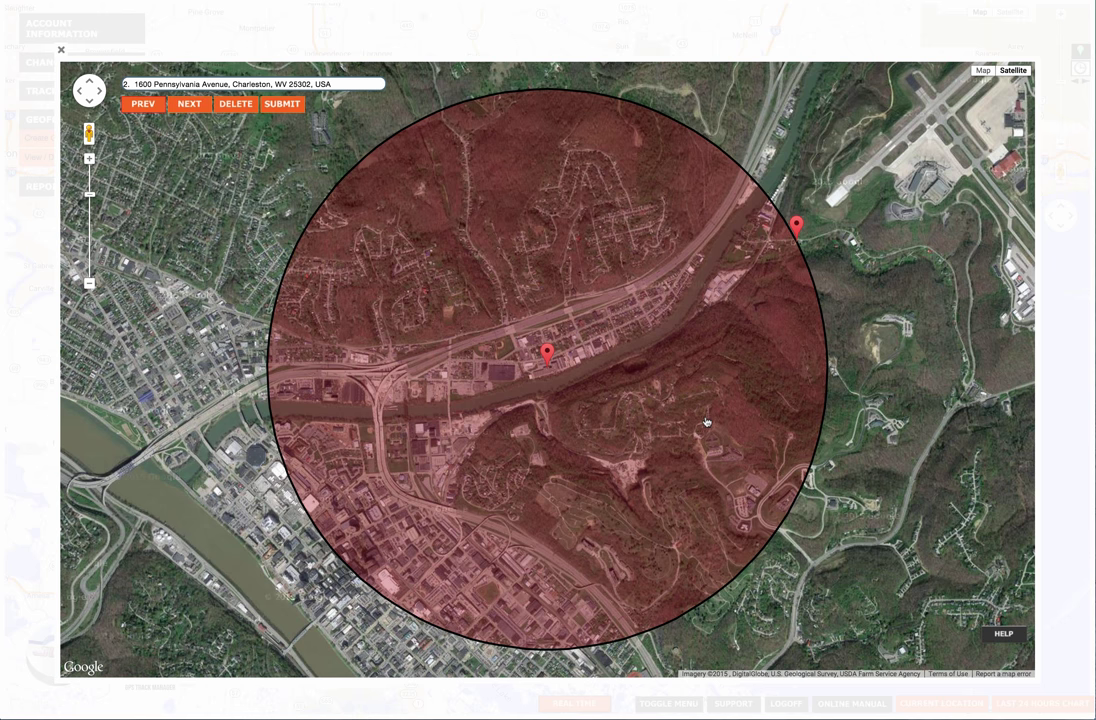
click(236, 105)
click(143, 105)
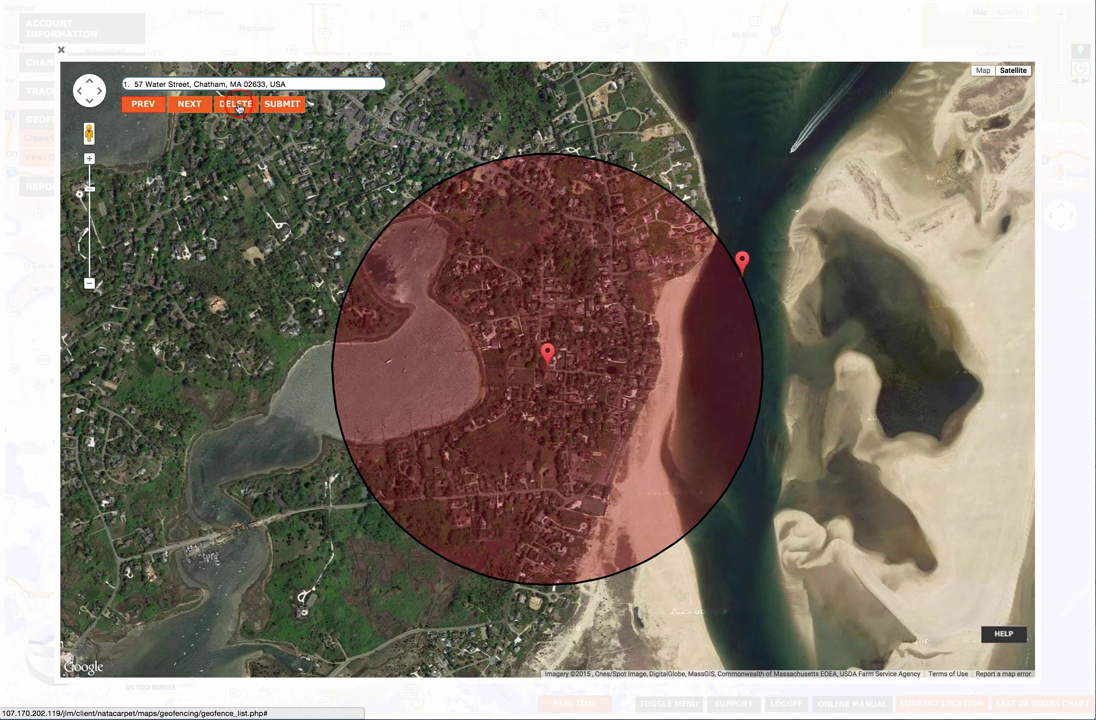
click(237, 105)
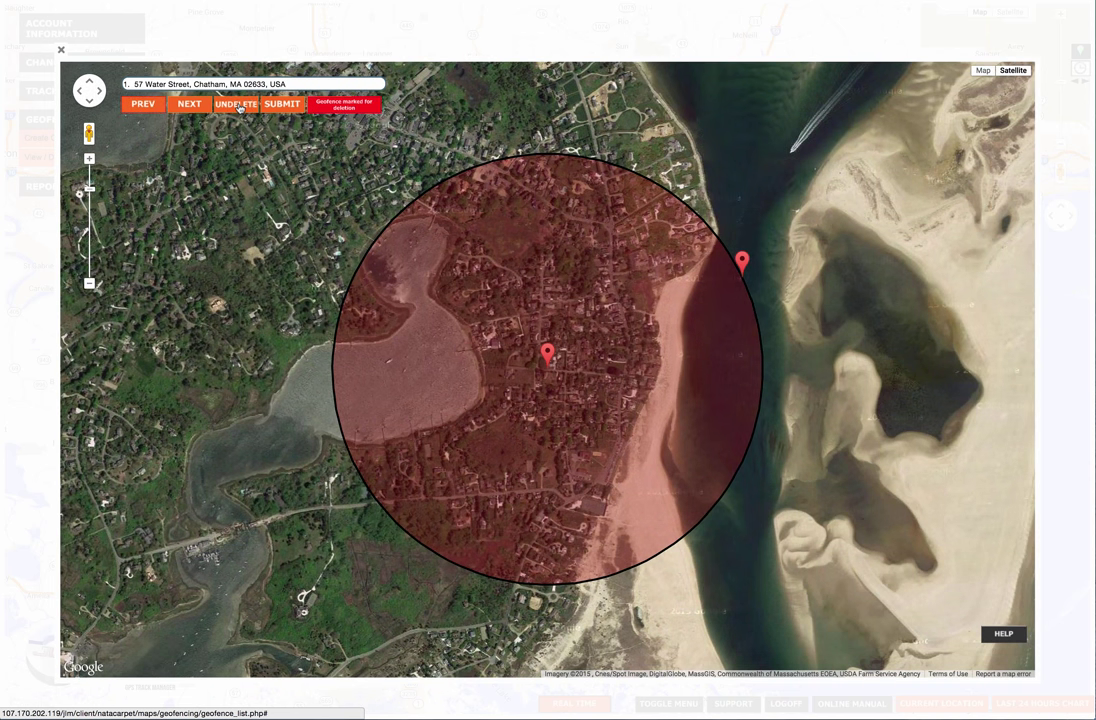
click(189, 105)
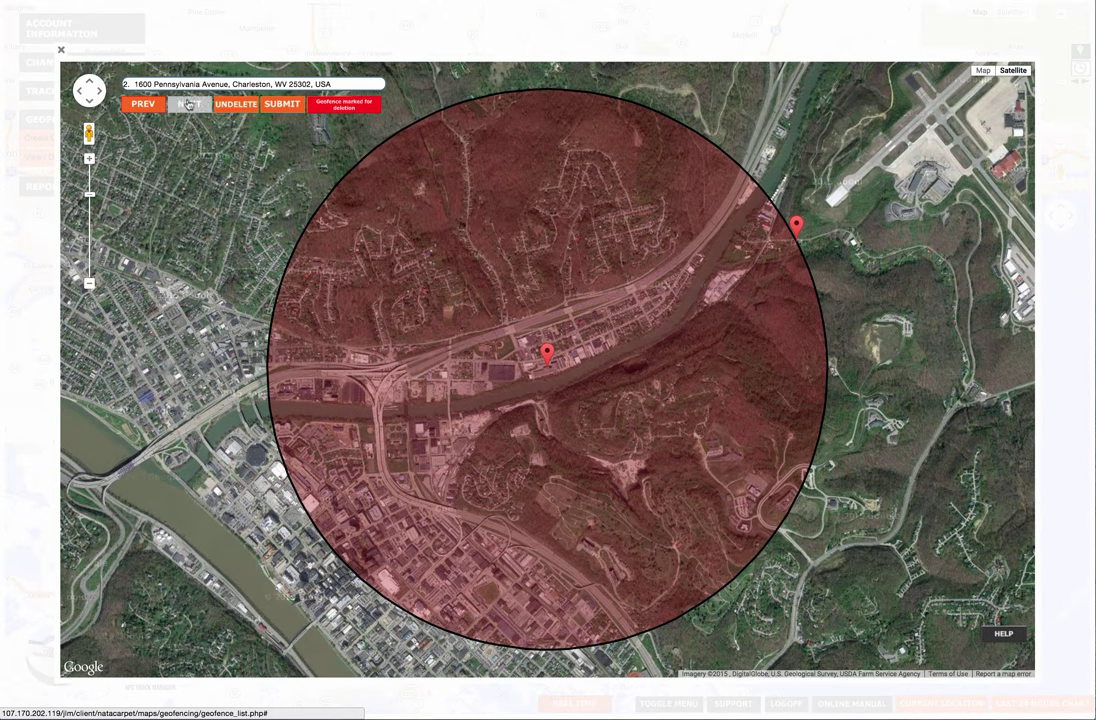
click(284, 106)
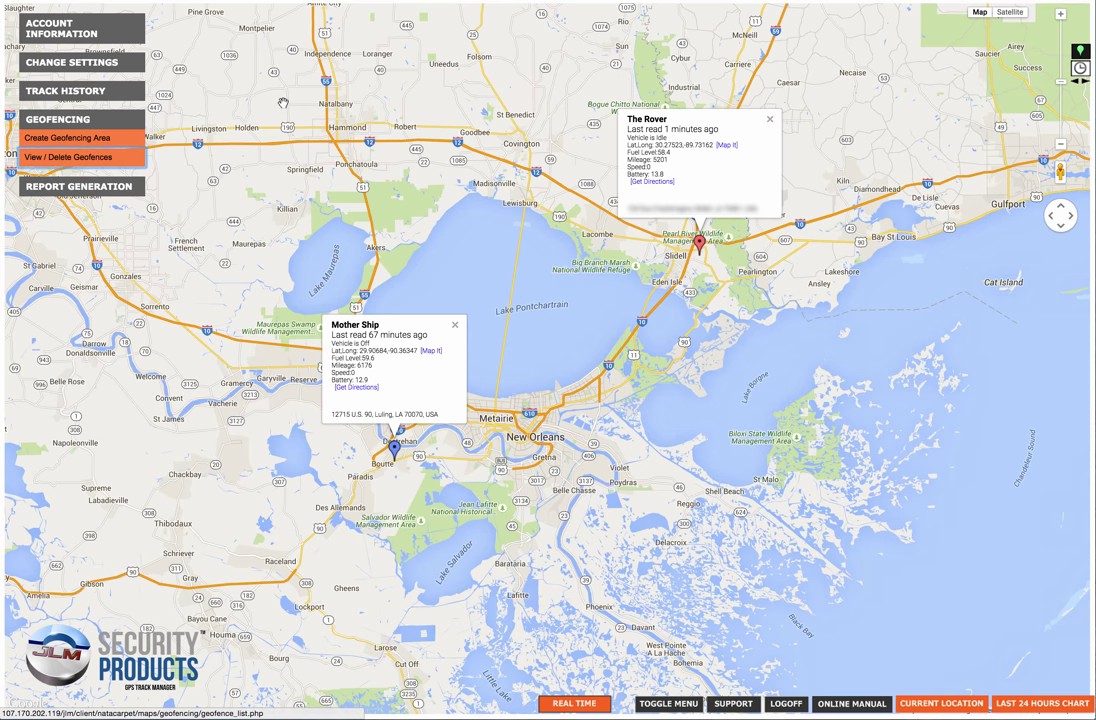